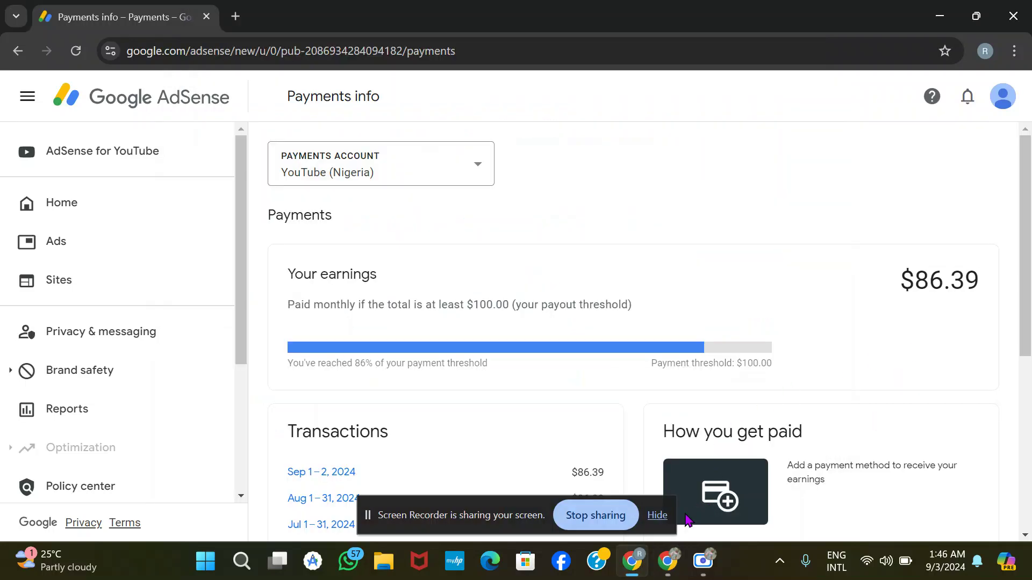
Open the Verification check page under Payments in the sidebar
{"action": "left_click", "coordinate": [658, 516]}
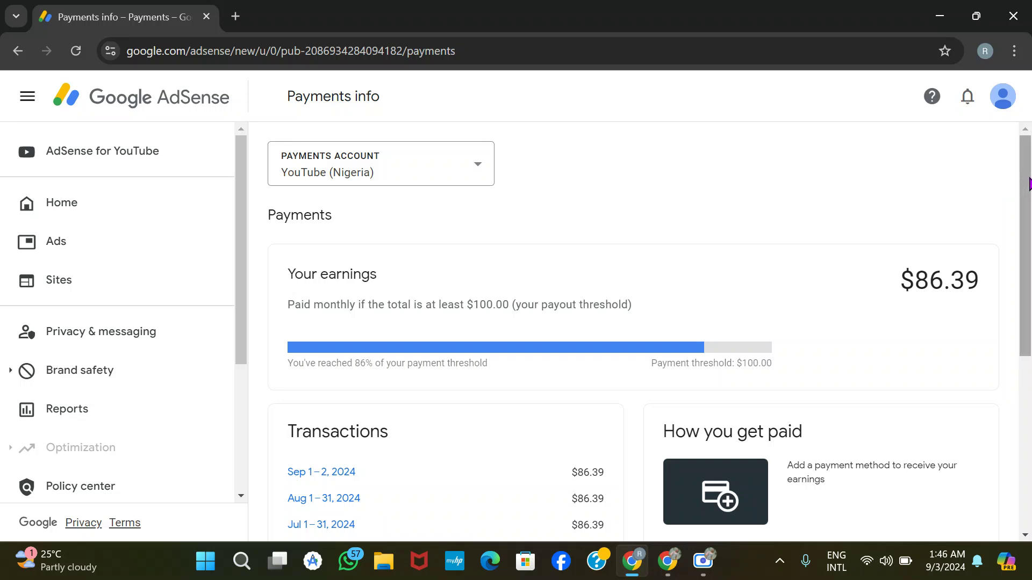
{"action": "scroll", "coordinate": [743, 419], "scroll_direction": "down", "scroll_amount": 4}
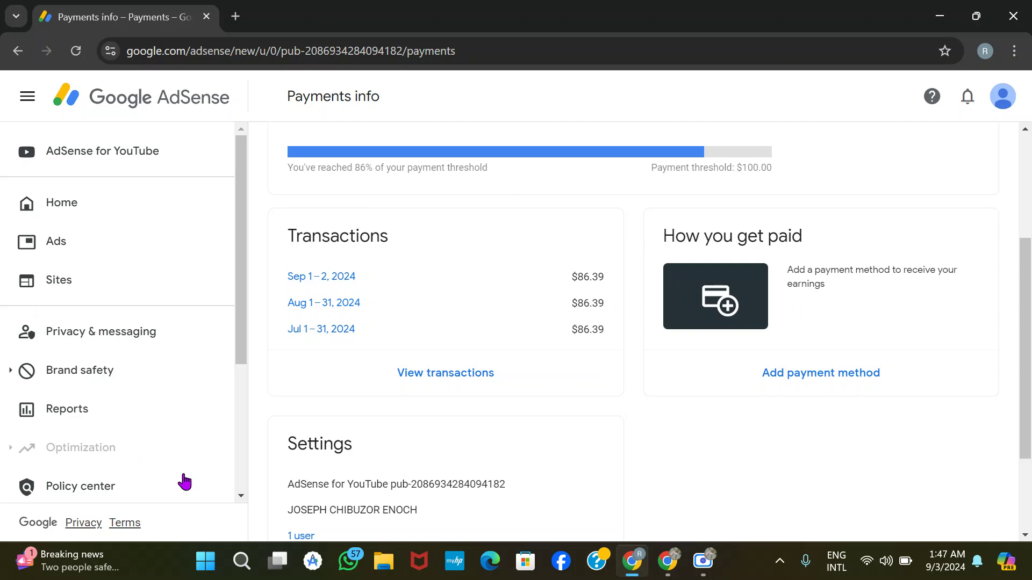
{"action": "left_click_drag", "start_coordinate": [1025, 339], "coordinate": [1026, 307]}
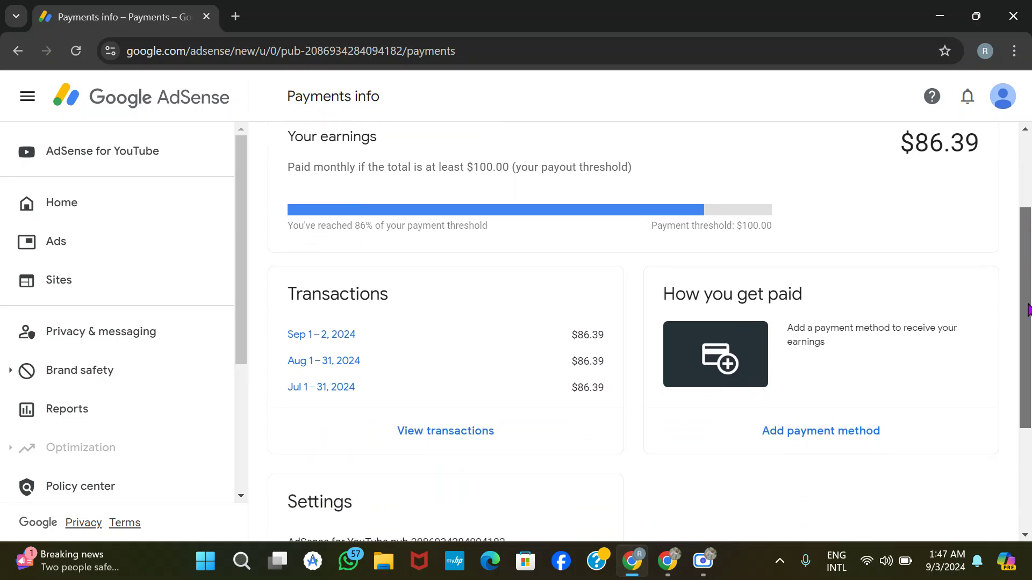
{"action": "left_click_drag", "start_coordinate": [242, 310], "coordinate": [247, 429]}
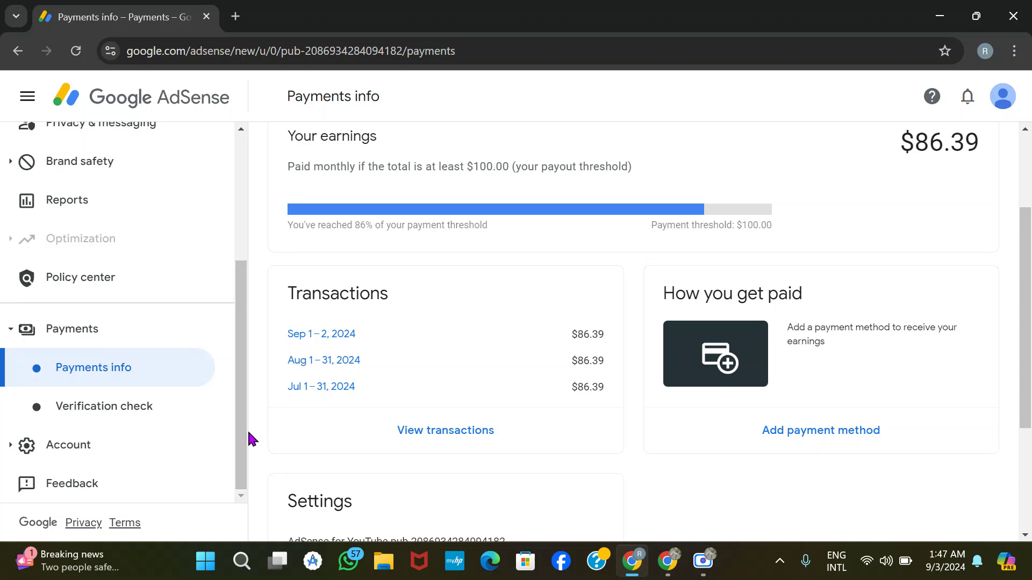
{"action": "left_click", "coordinate": [129, 421]}
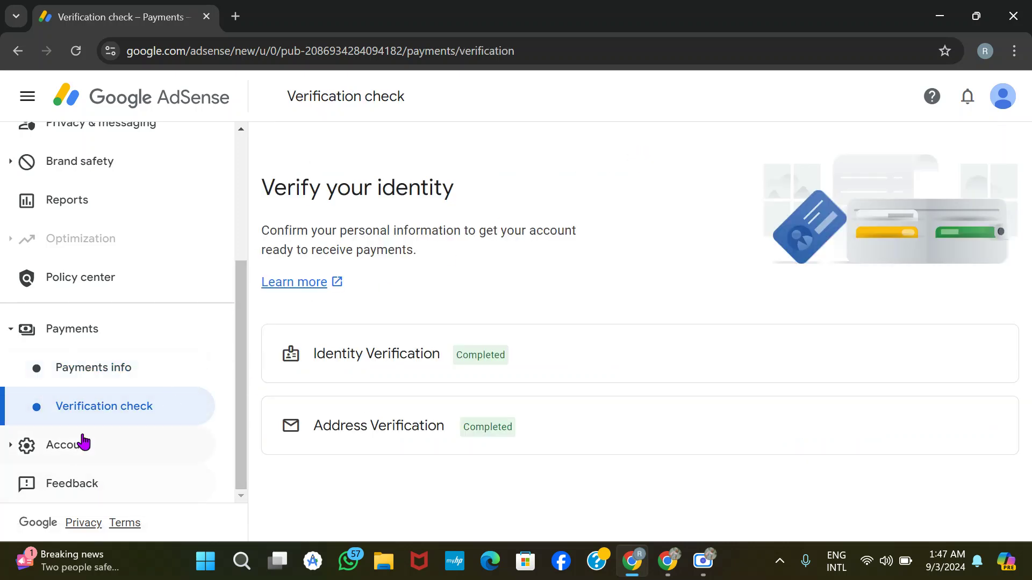
Highlight the Identity Verification and Address Verification lines, both showing Completed
{"action": "triple_click", "coordinate": [400, 353]}
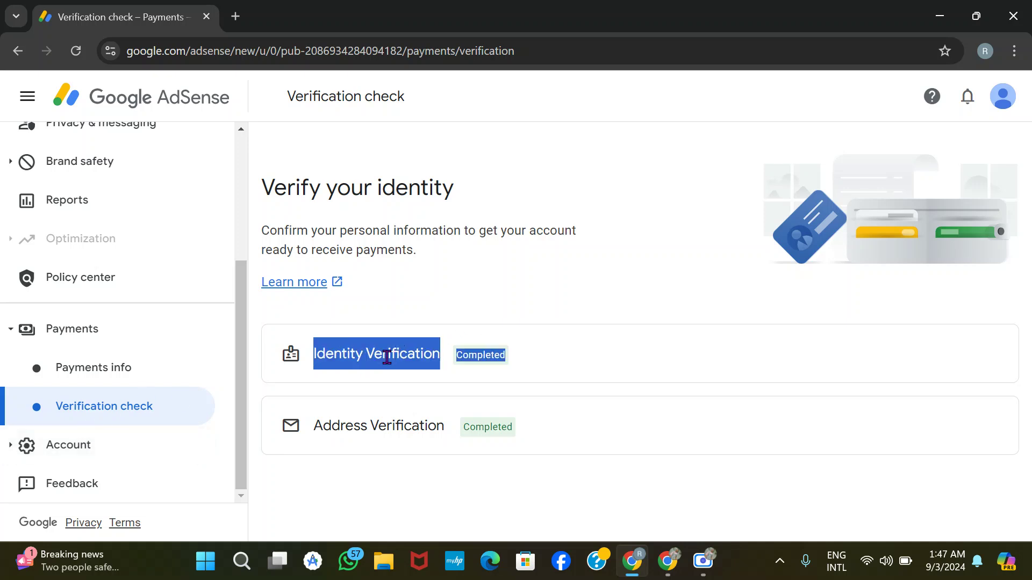
{"action": "double_click", "coordinate": [357, 444]}
{"action": "left_click_drag", "start_coordinate": [358, 444], "coordinate": [488, 421]}
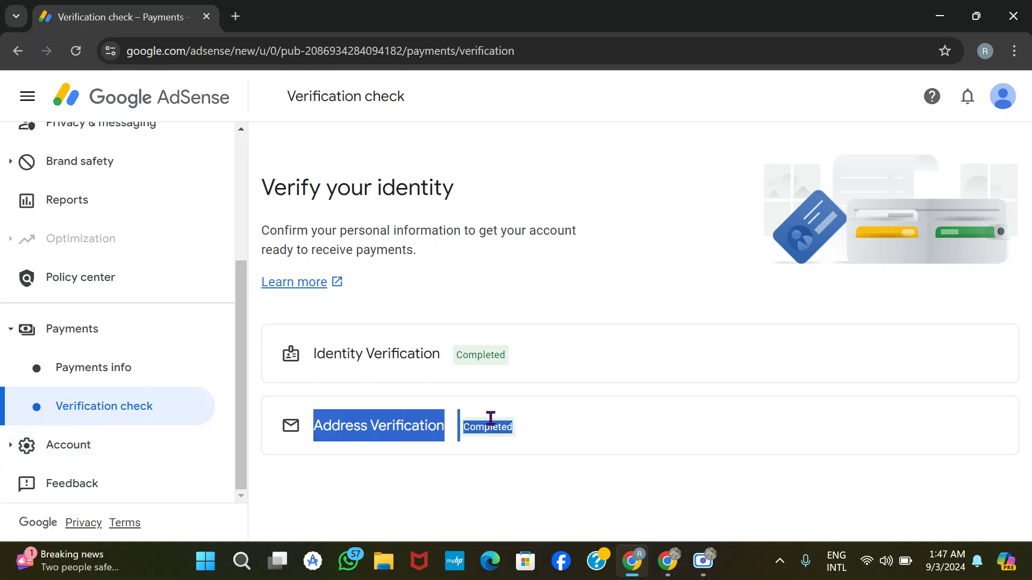
{"action": "left_click", "coordinate": [378, 353]}
{"action": "triple_click", "coordinate": [378, 353]}
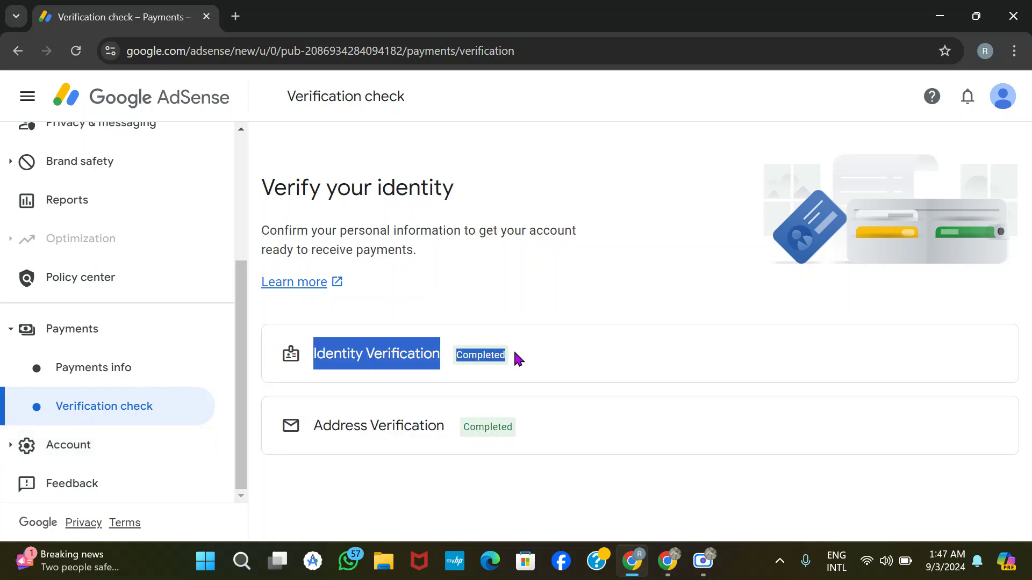
{"action": "left_click", "coordinate": [526, 372]}
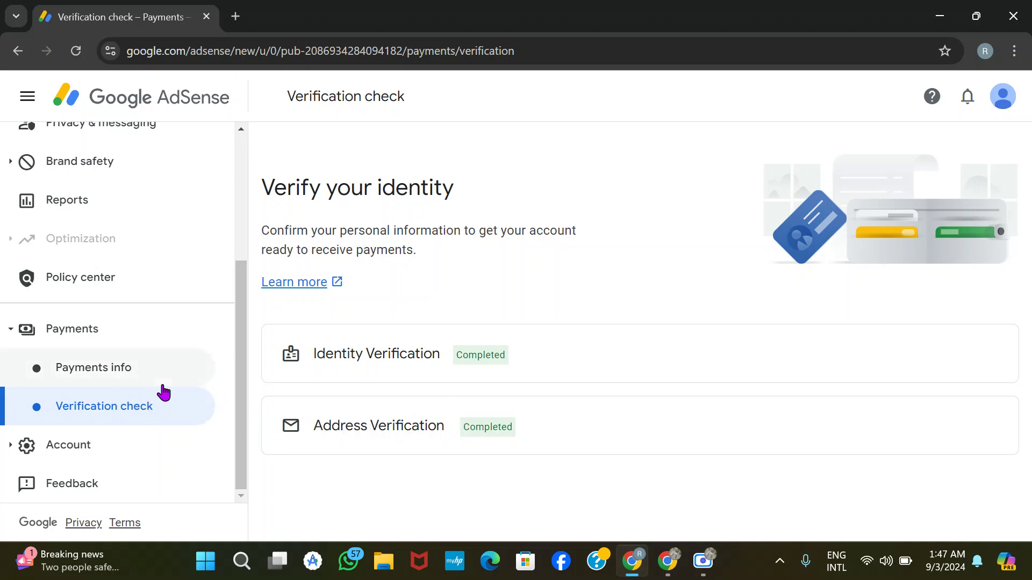
{"action": "triple_click", "coordinate": [468, 428]}
{"action": "left_click", "coordinate": [385, 414]}
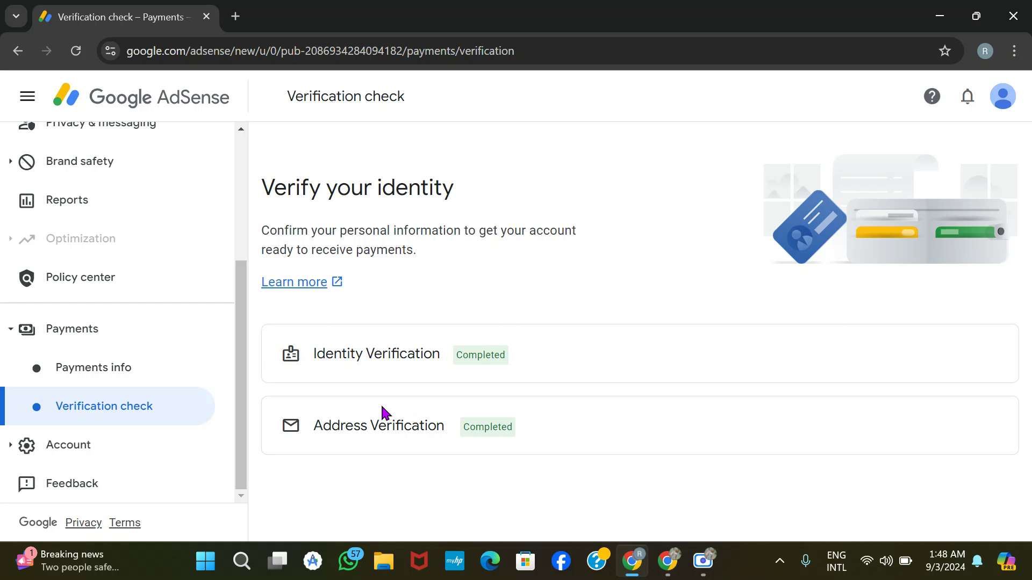
{"action": "triple_click", "coordinate": [371, 368]}
{"action": "triple_click", "coordinate": [364, 422]}
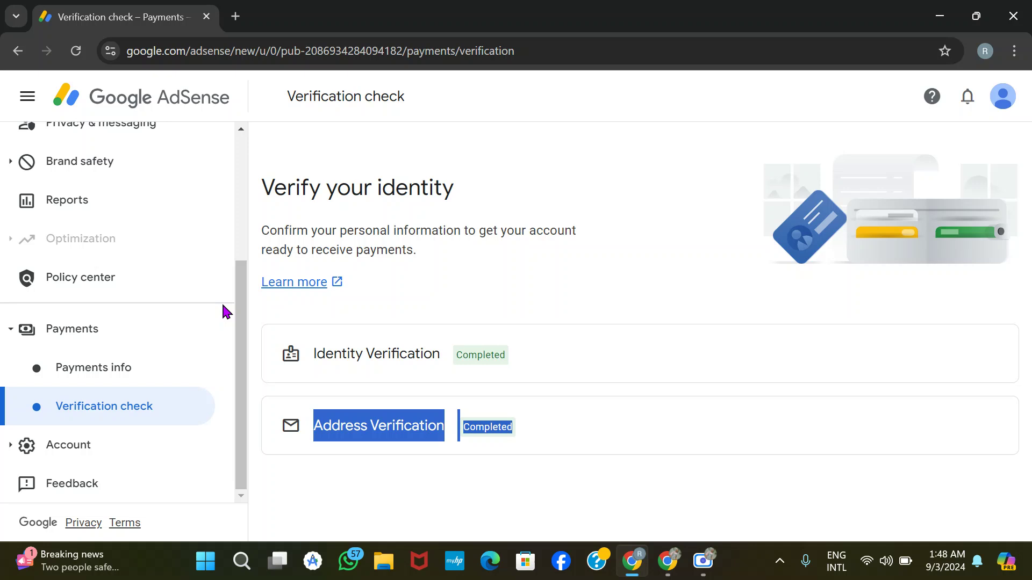
Return to the Payments info page and clear the page-wide text highlight
{"action": "left_click", "coordinate": [129, 374]}
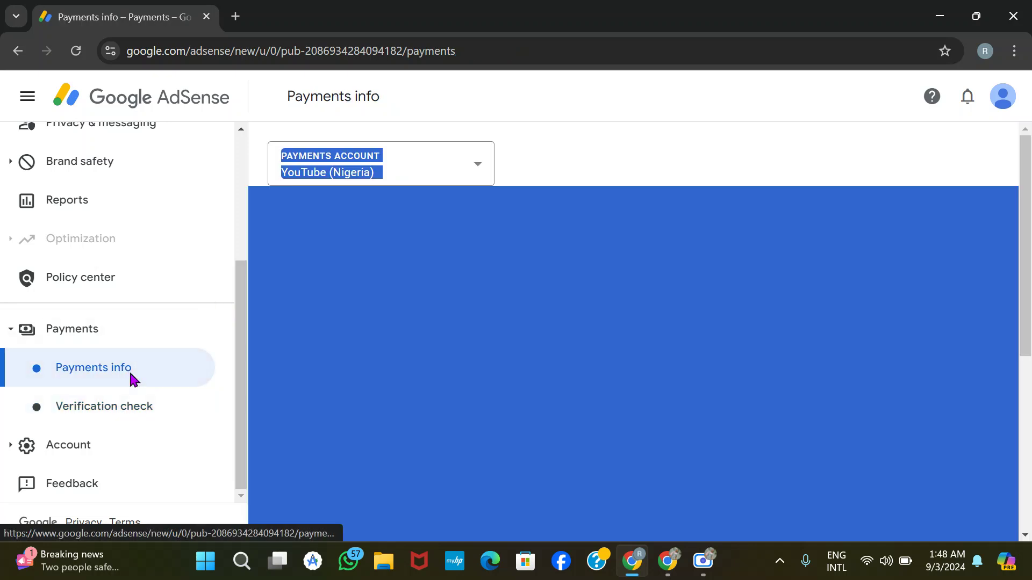
{"action": "left_click", "coordinate": [704, 170]}
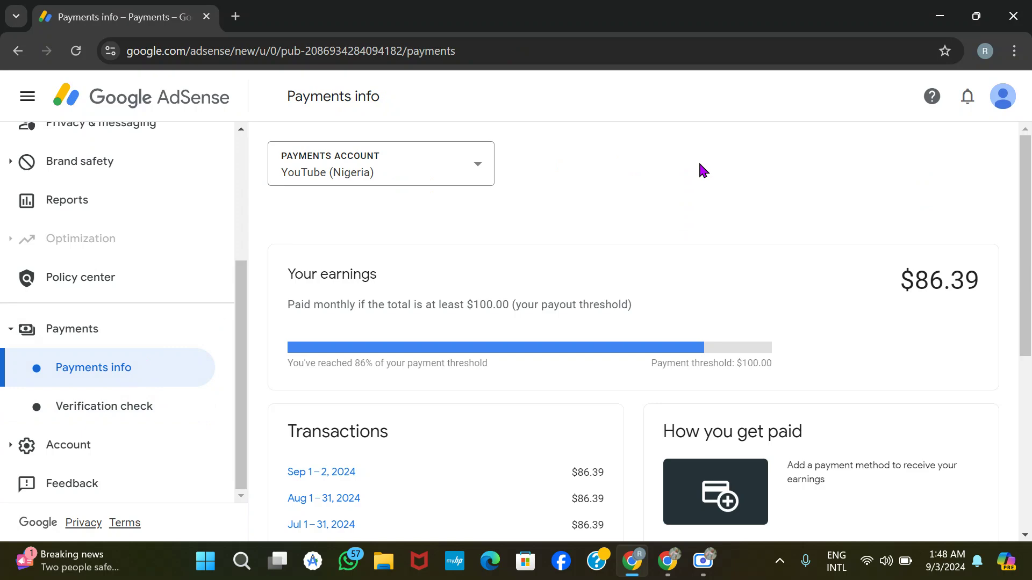
{"action": "left_click_drag", "start_coordinate": [1026, 206], "coordinate": [1021, 380]}
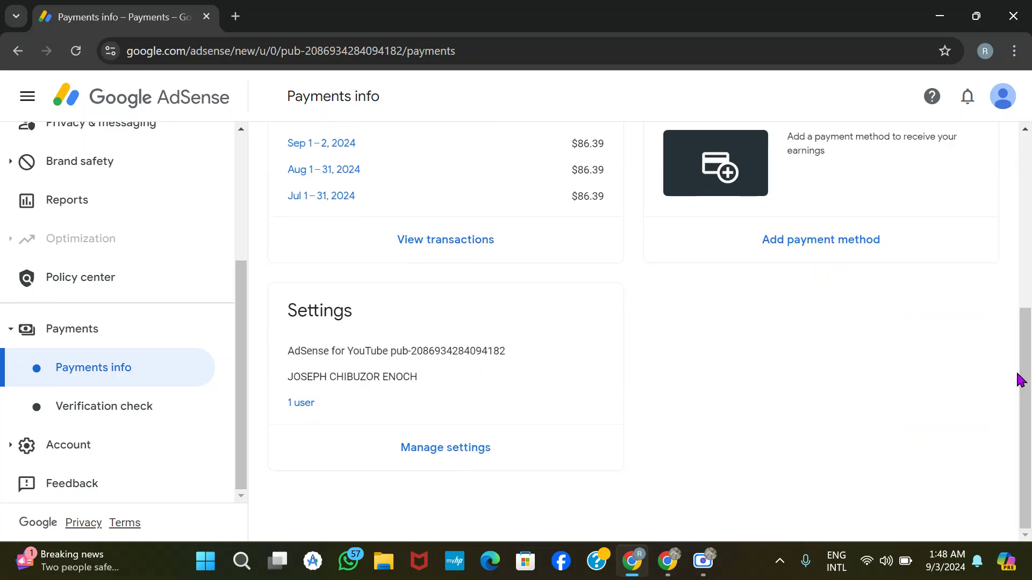
{"action": "left_click", "coordinate": [1029, 272]}
{"action": "left_click_drag", "start_coordinate": [1028, 271], "coordinate": [1029, 313]}
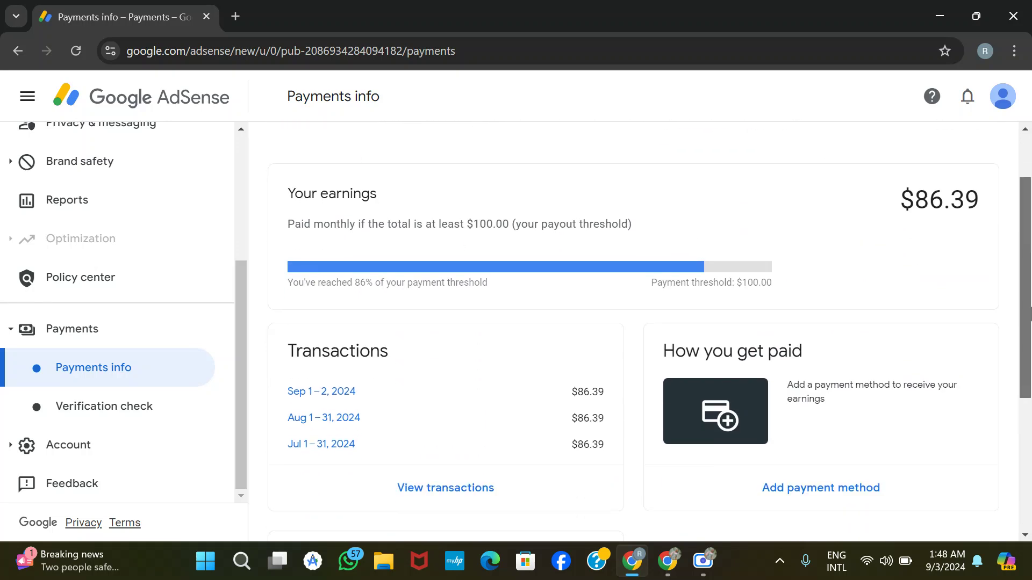
Retry Add payment method several times, then reload the Payments info page
{"action": "left_click", "coordinate": [806, 489]}
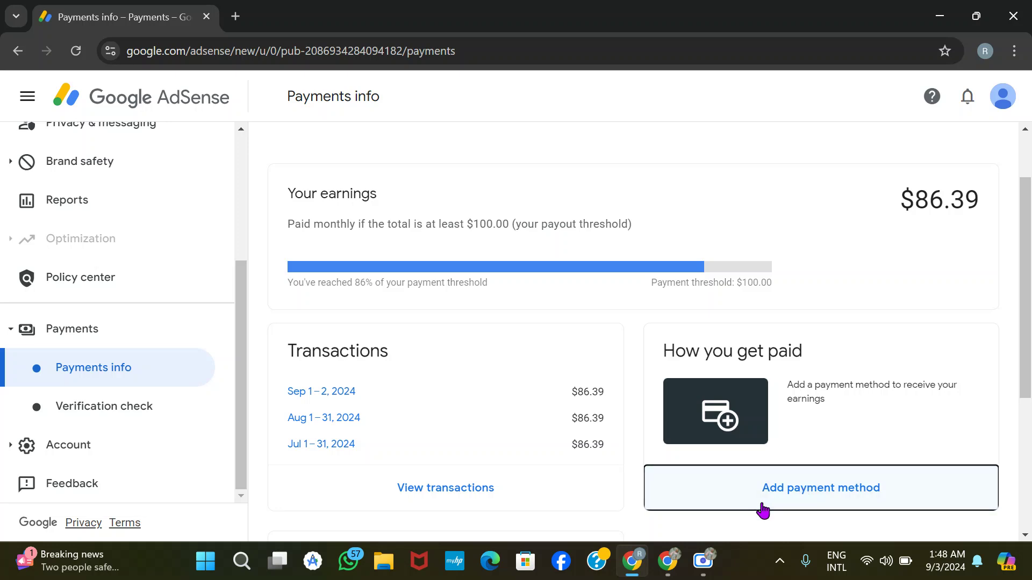
{"action": "left_click", "coordinate": [806, 488]}
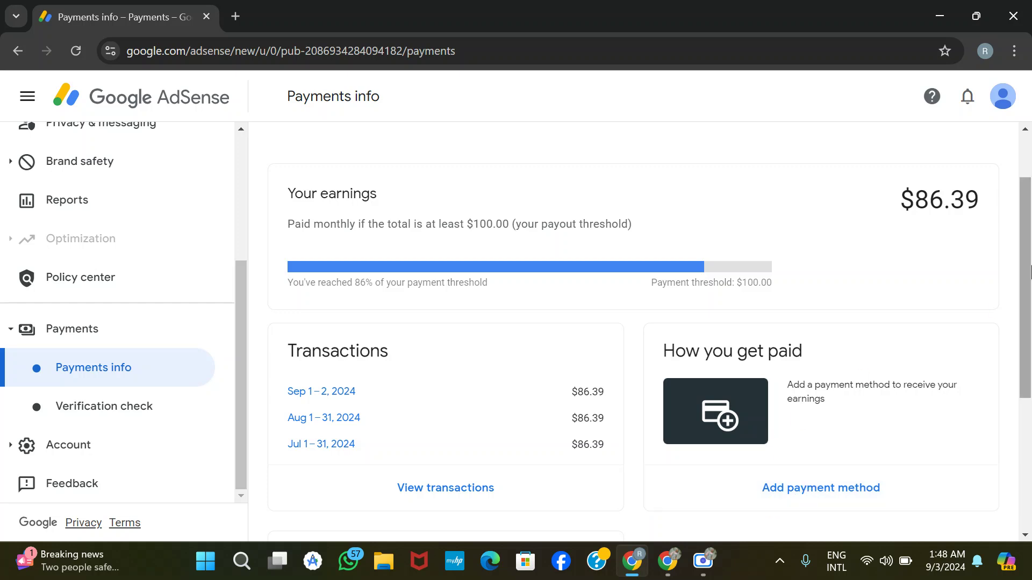
{"action": "left_click_drag", "start_coordinate": [1027, 274], "coordinate": [1028, 367]}
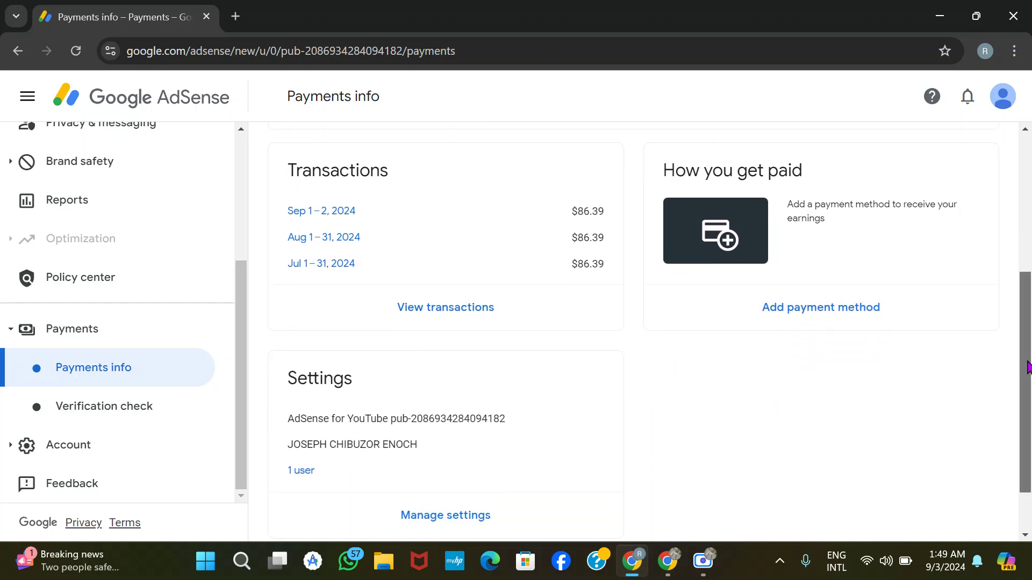
{"action": "left_click", "coordinate": [844, 325]}
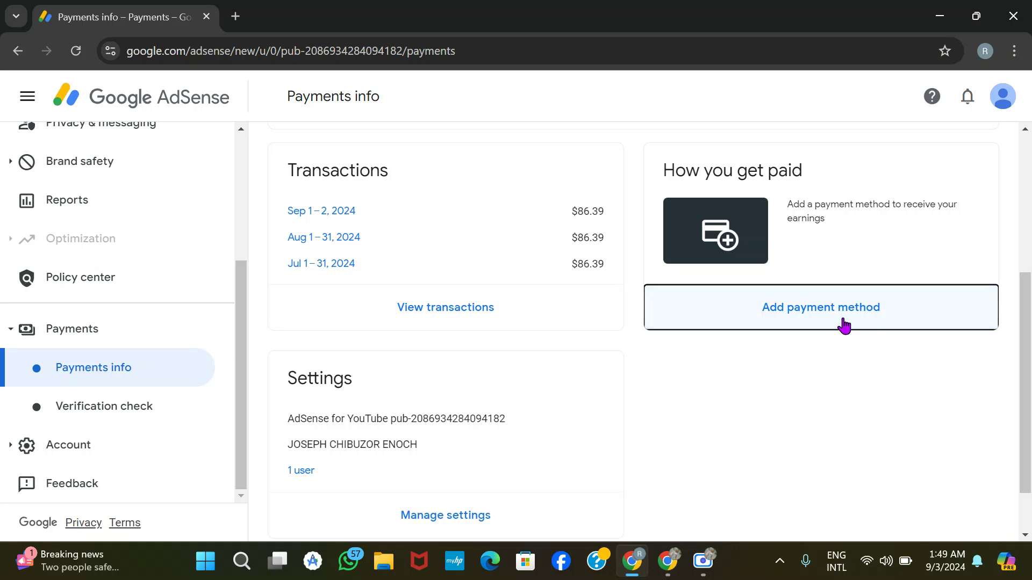
{"action": "left_click", "coordinate": [76, 50]}
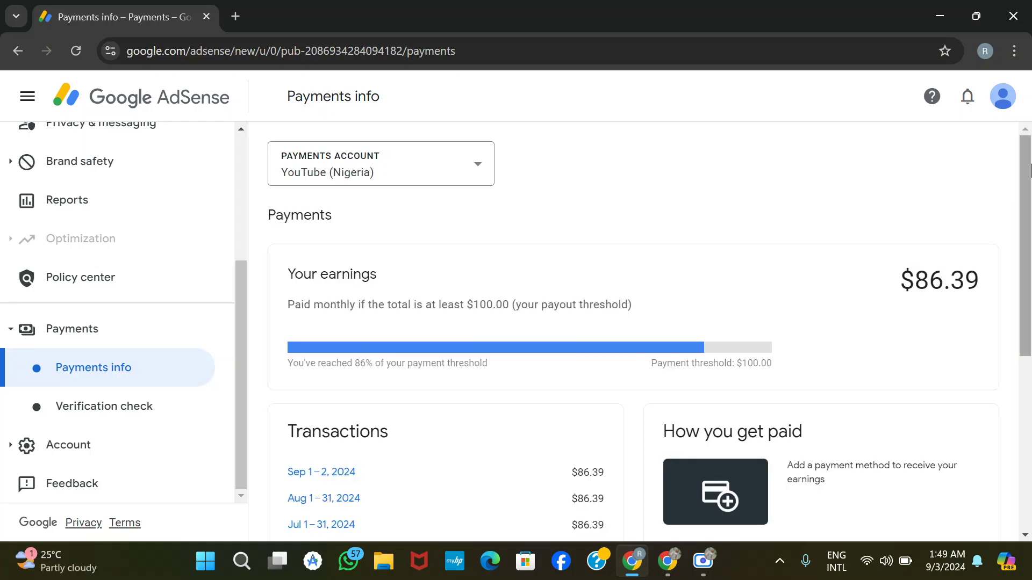
{"action": "scroll", "coordinate": [854, 316], "scroll_direction": "down", "scroll_amount": 4}
Choose 'Add new wire transfer details' as the new payment method and scroll through the empty form
{"action": "left_click", "coordinate": [812, 383]}
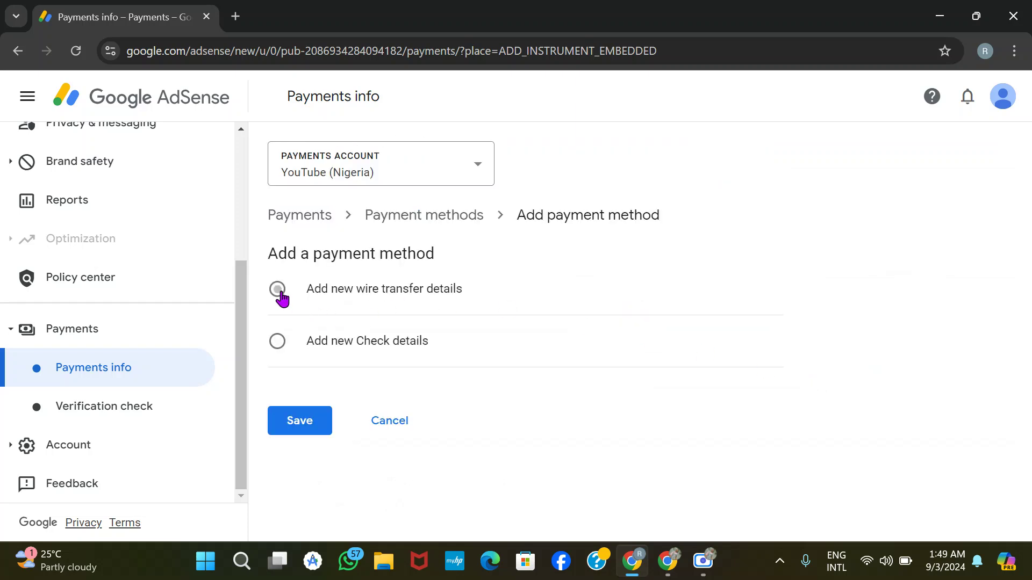
{"action": "left_click", "coordinate": [278, 291]}
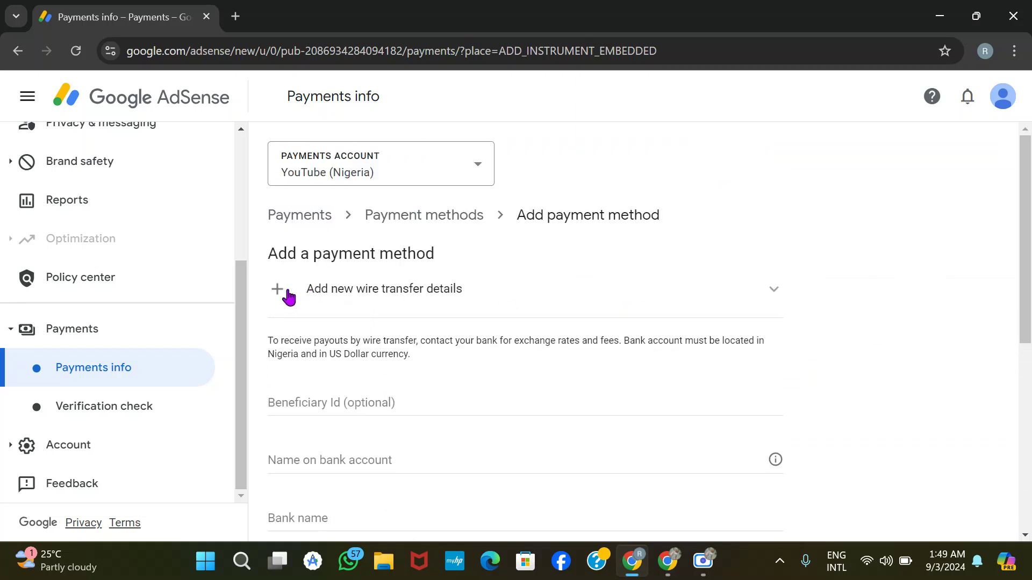
{"action": "left_click_drag", "start_coordinate": [1025, 235], "coordinate": [1030, 323]}
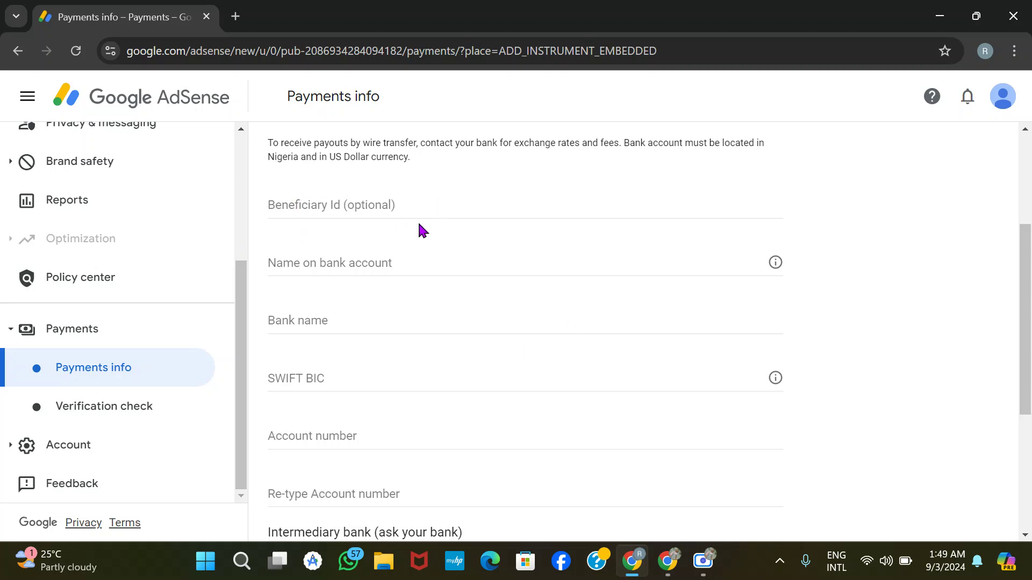
{"action": "left_click_drag", "start_coordinate": [1030, 258], "coordinate": [1030, 289]}
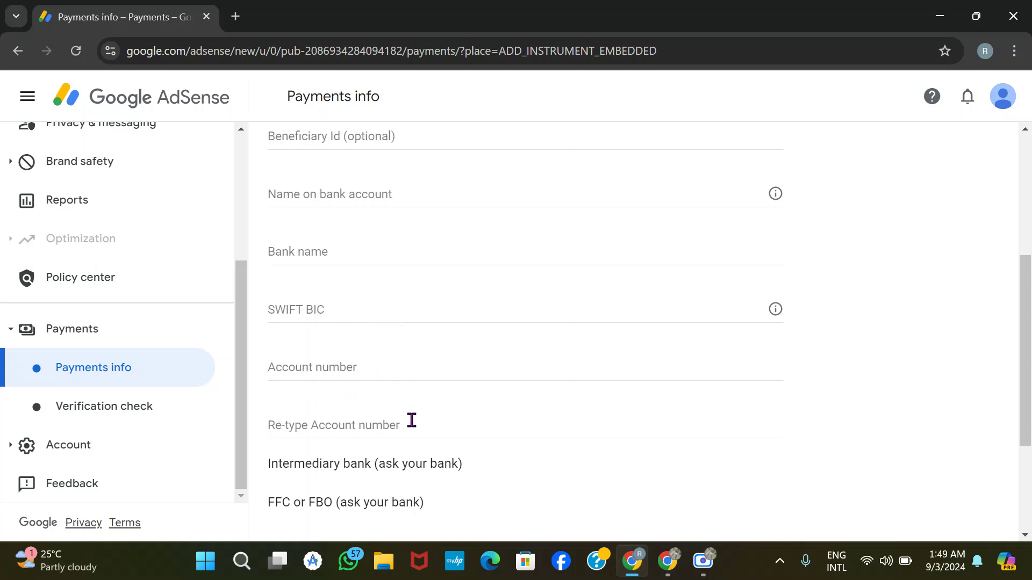
{"action": "left_click_drag", "start_coordinate": [1027, 336], "coordinate": [1018, 272]}
Enter the account holder's name under Name on bank account and start the bank name with 'Wema'
{"action": "left_click", "coordinate": [446, 320]}
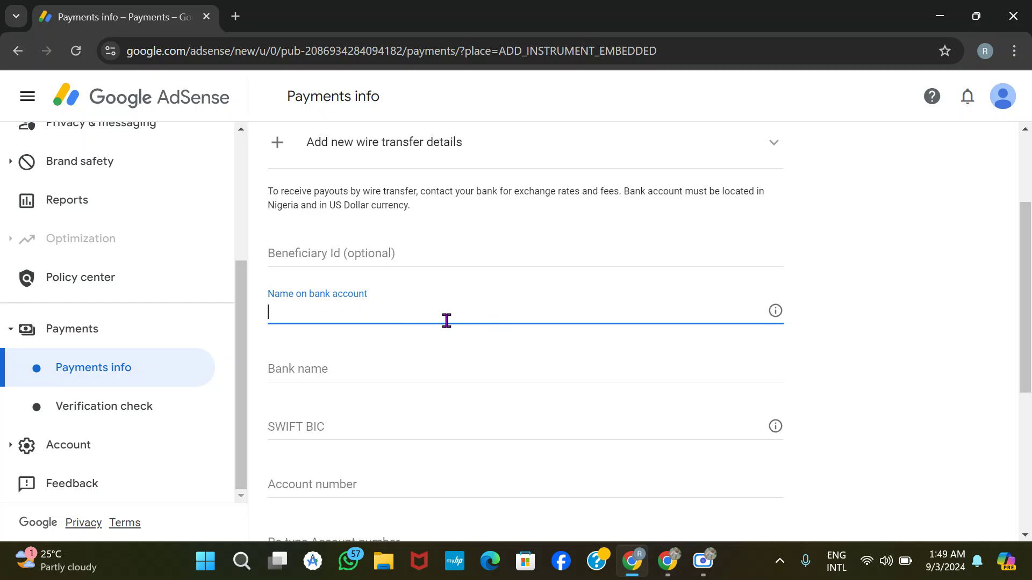
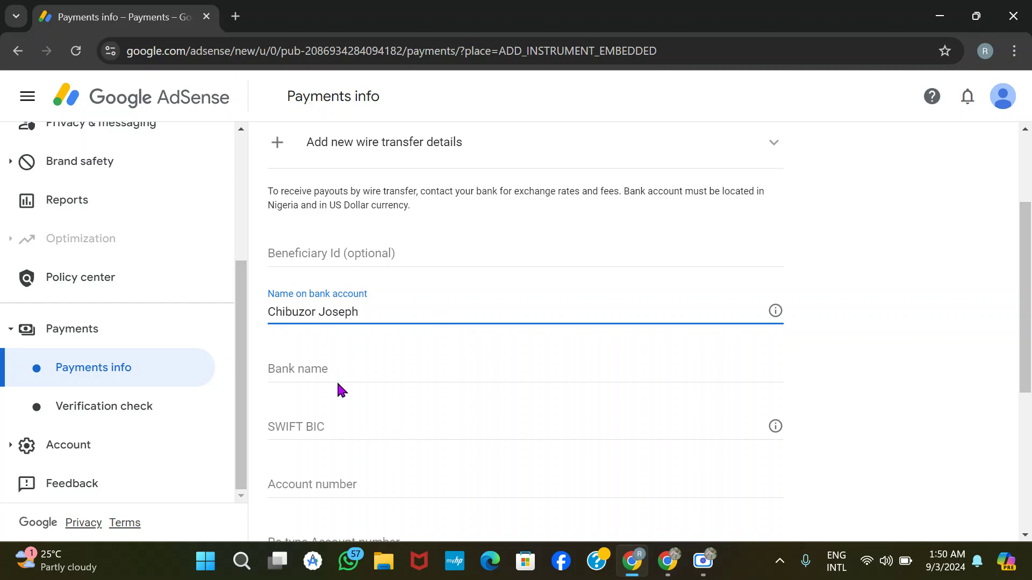
{"action": "left_click", "coordinate": [307, 363]}
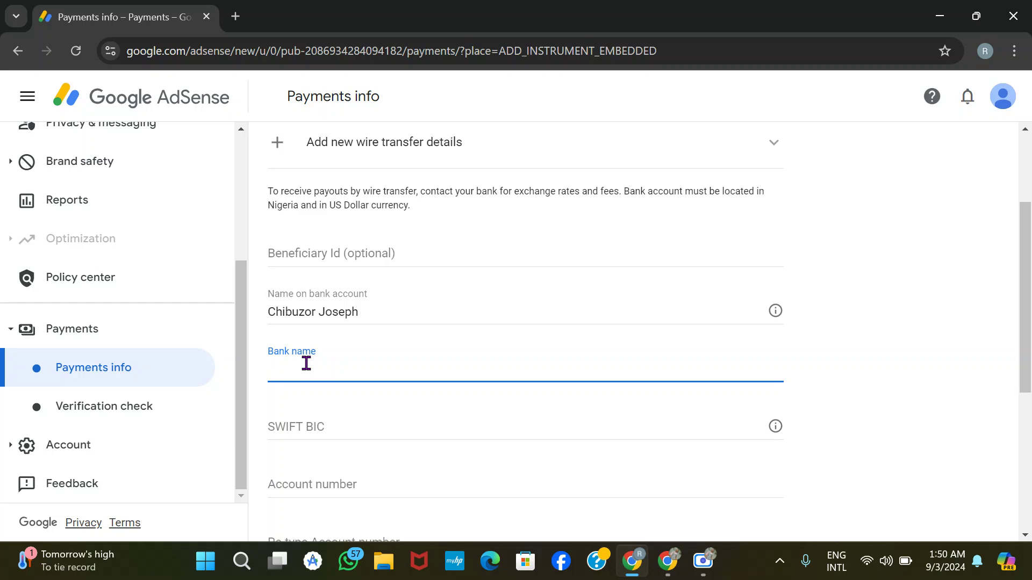
{"action": "type", "text": "We"}
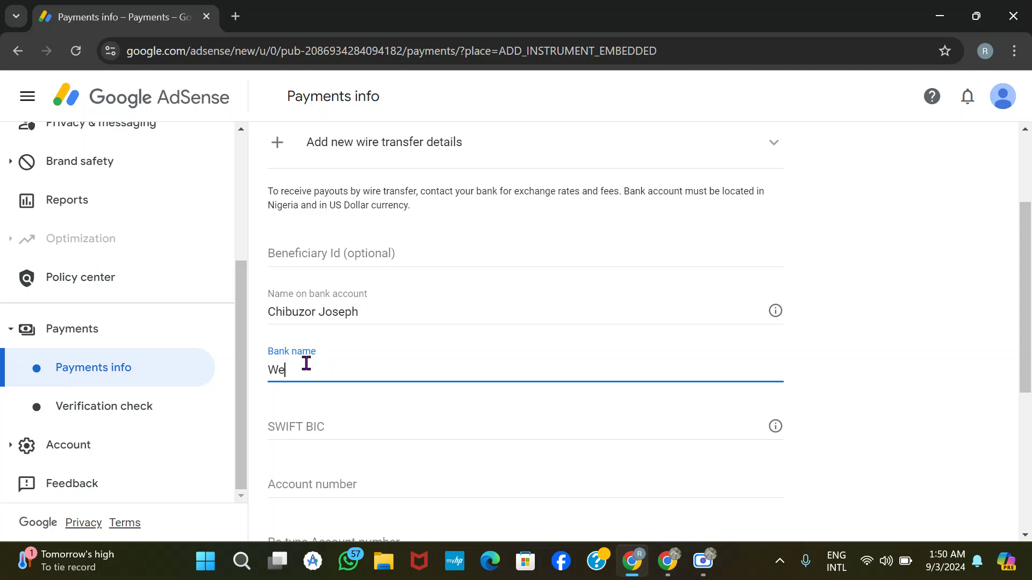
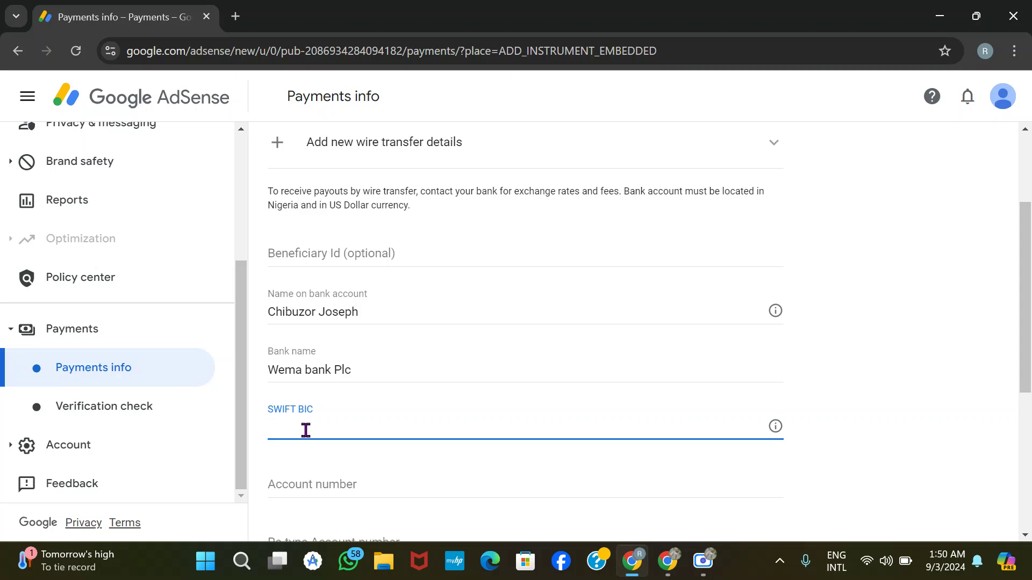
Enter SWIFT BIC WEMANGLA and the bank account number on the wire transfer form
{"action": "type", "text": "WEMANGLA"}
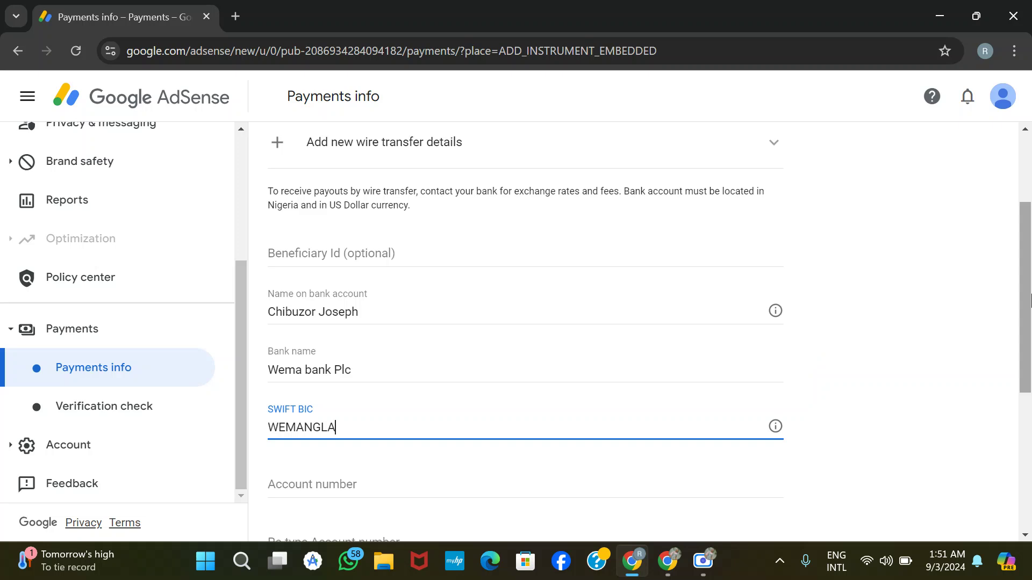
{"action": "left_click_drag", "start_coordinate": [1028, 301], "coordinate": [1024, 364]}
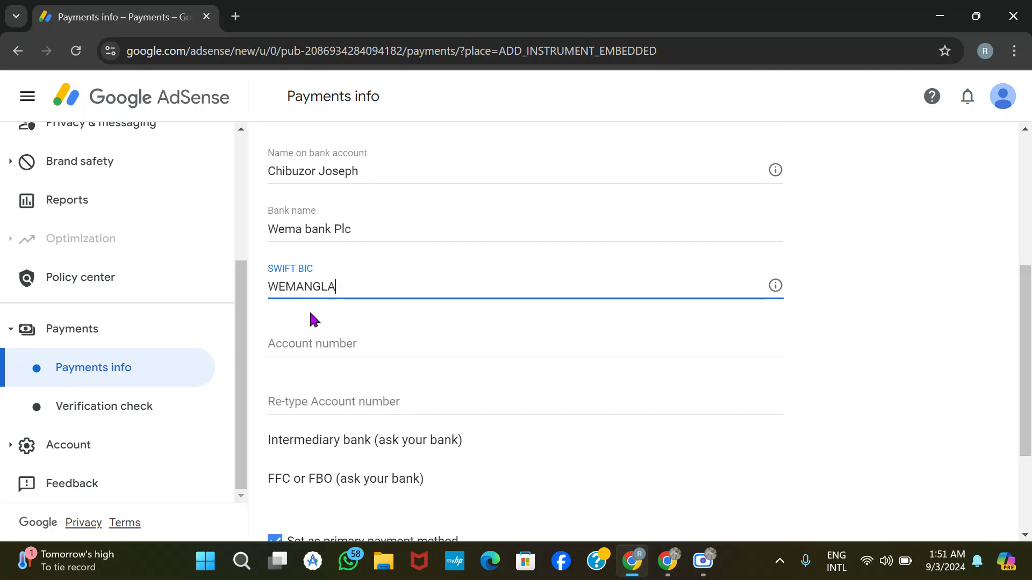
{"action": "left_click", "coordinate": [303, 344]}
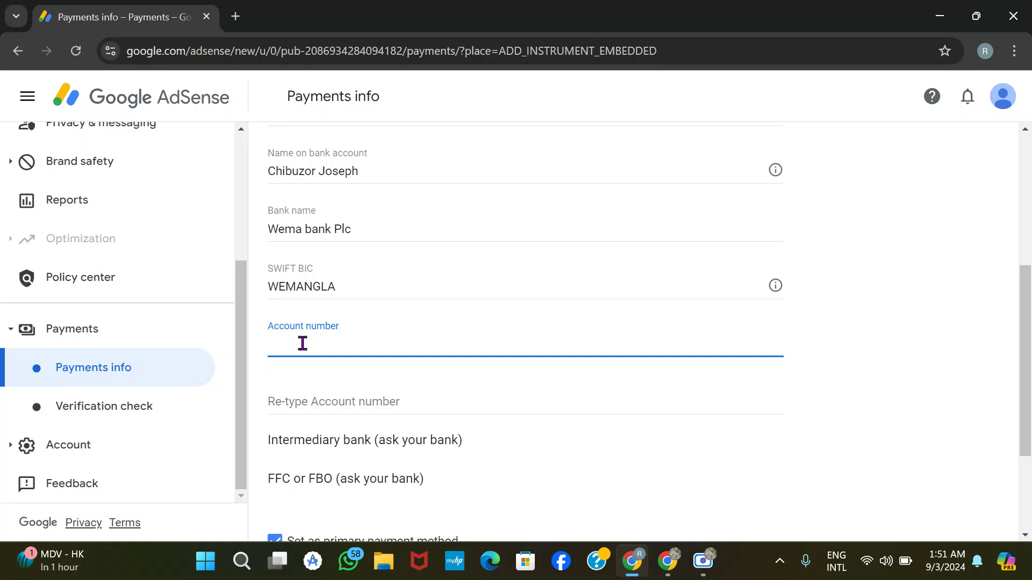
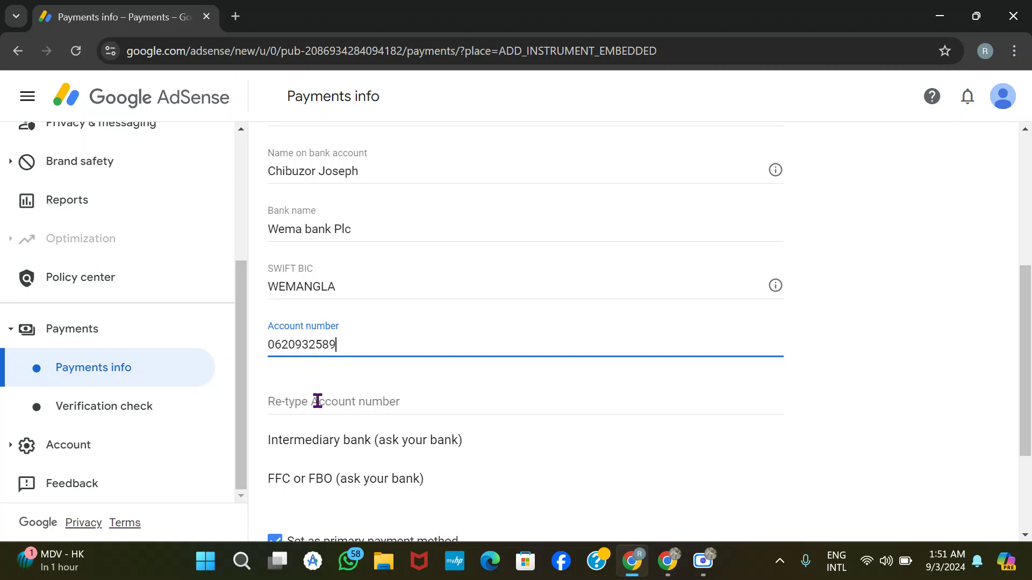
Re-enter the account number to confirm it and save the wire transfer account as primary
{"action": "left_click", "coordinate": [318, 401]}
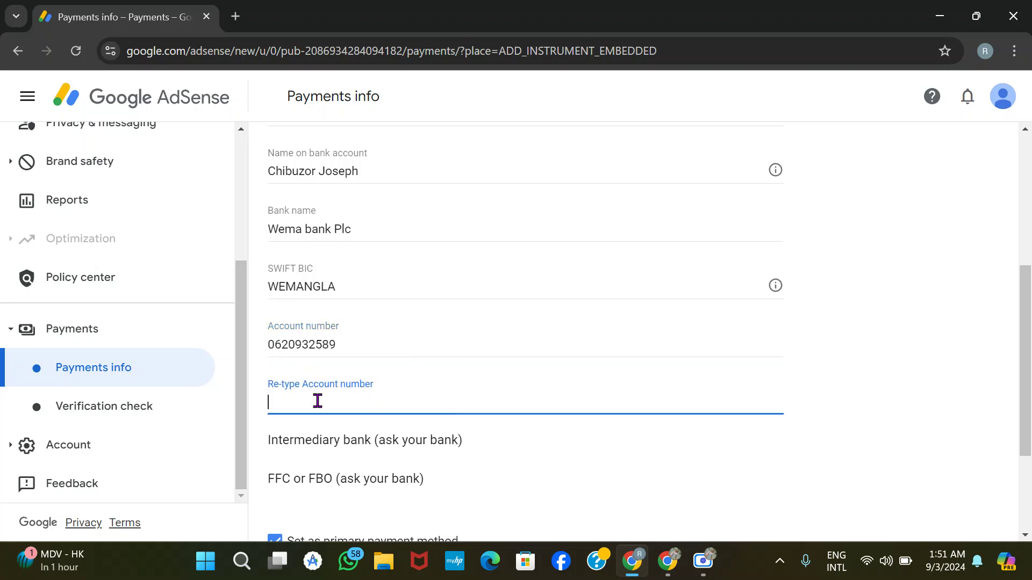
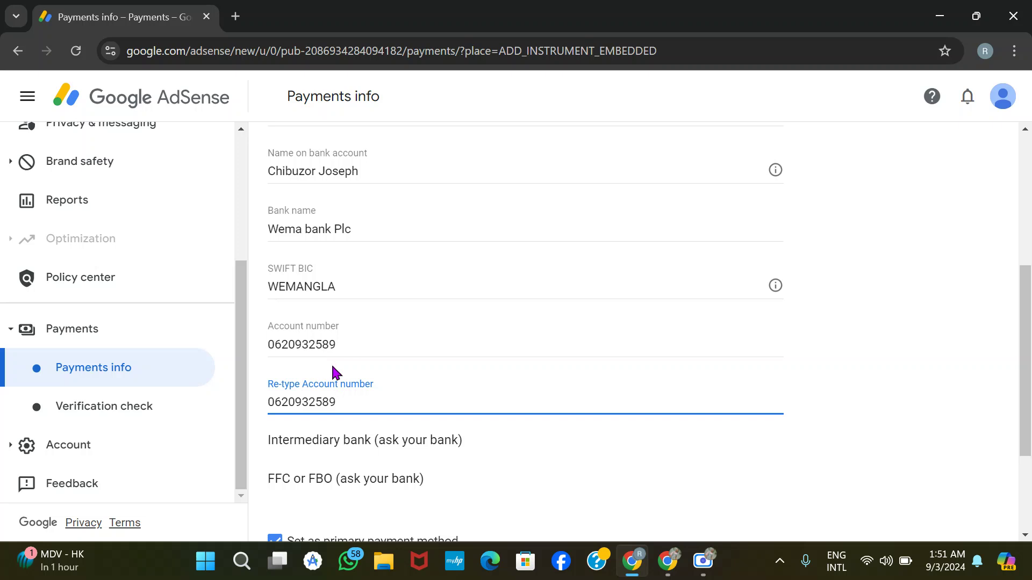
{"action": "left_click_drag", "start_coordinate": [1024, 406], "coordinate": [1024, 477]}
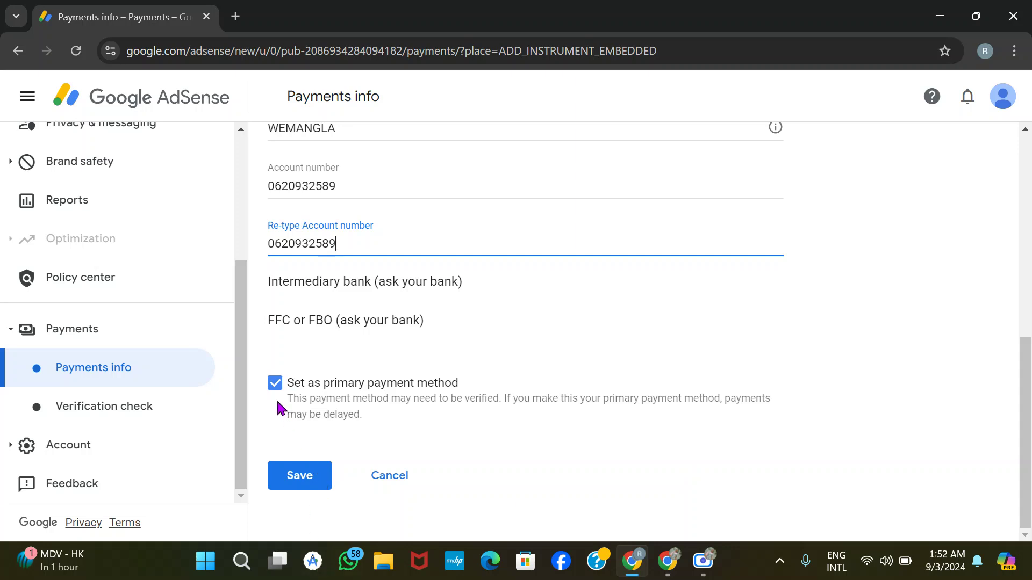
{"action": "left_click", "coordinate": [299, 486]}
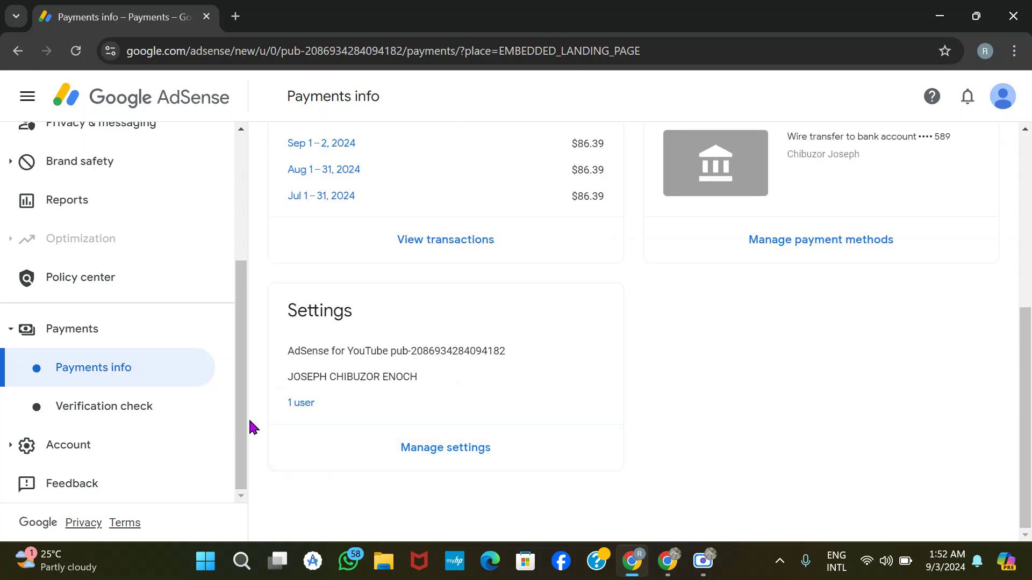
Check the new bank account under How you get paid, then open a new browser tab
{"action": "left_click_drag", "start_coordinate": [1029, 405], "coordinate": [1030, 329]}
{"action": "triple_click", "coordinate": [847, 303]}
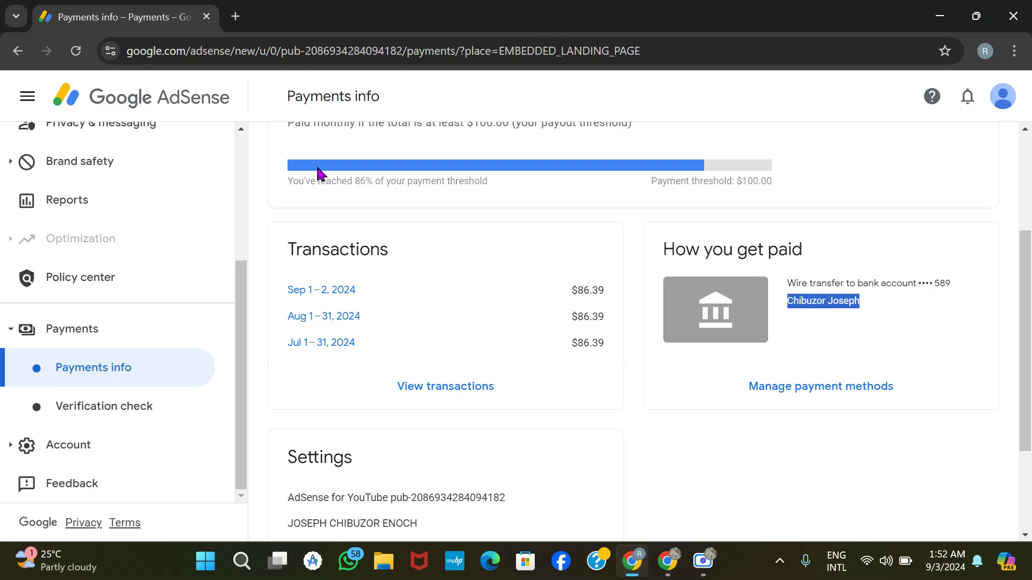
{"action": "left_click", "coordinate": [235, 16]}
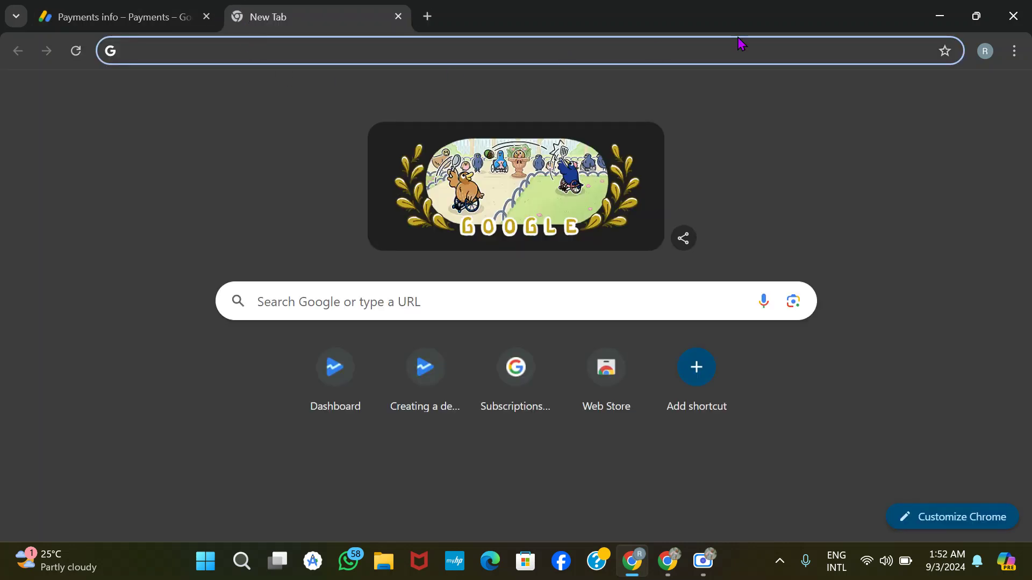
In Gmail, read the Google Payments 'Payment method updated' email and return to the inbox
{"action": "left_click", "coordinate": [837, 102]}
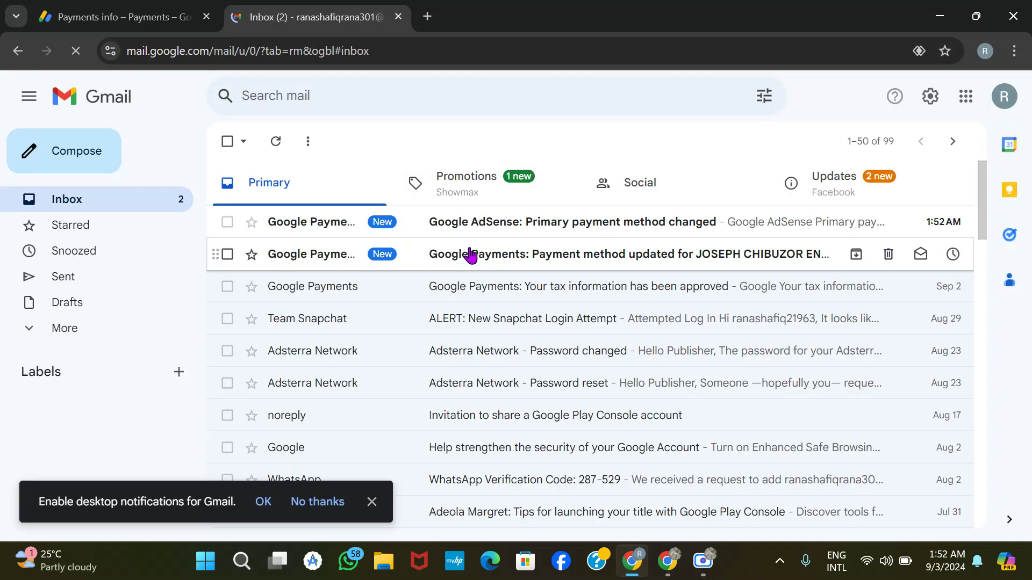
{"action": "left_click", "coordinate": [449, 256]}
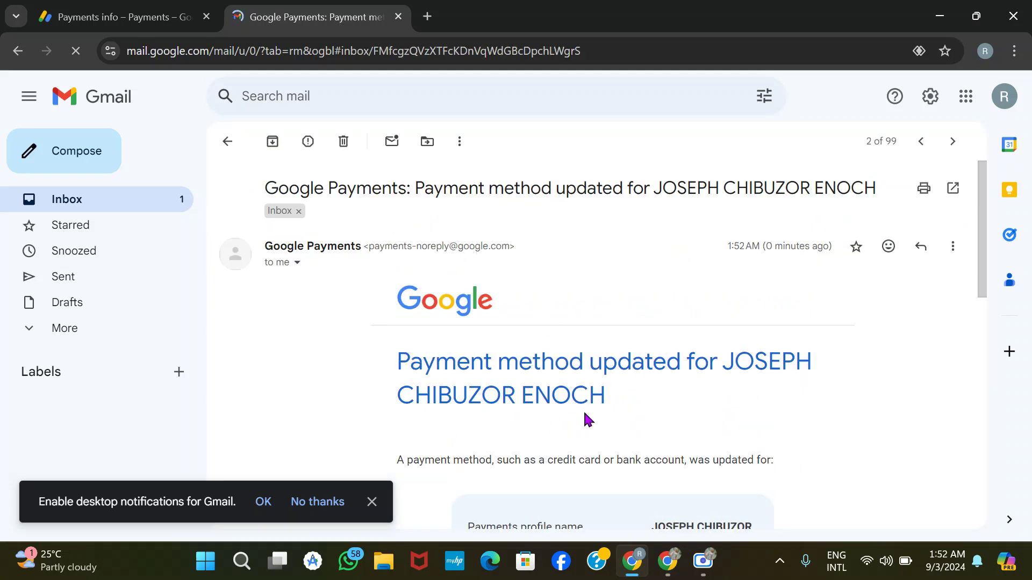
{"action": "left_click_drag", "start_coordinate": [982, 223], "coordinate": [968, 178]}
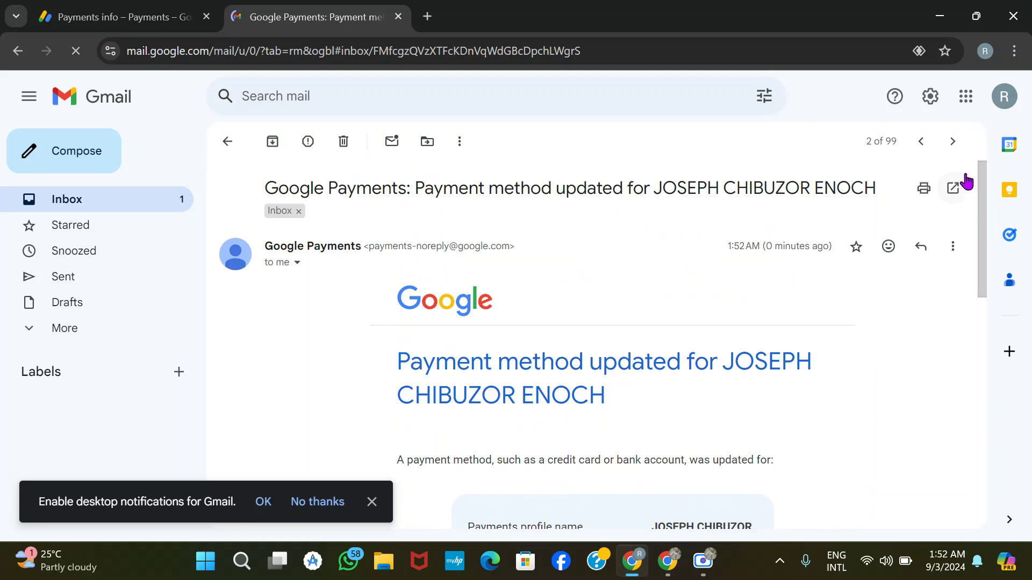
{"action": "left_click", "coordinate": [227, 143]}
Read the 'Primary payment method changed' email, dismissing the desktop notifications prompt
{"action": "left_click", "coordinate": [500, 223]}
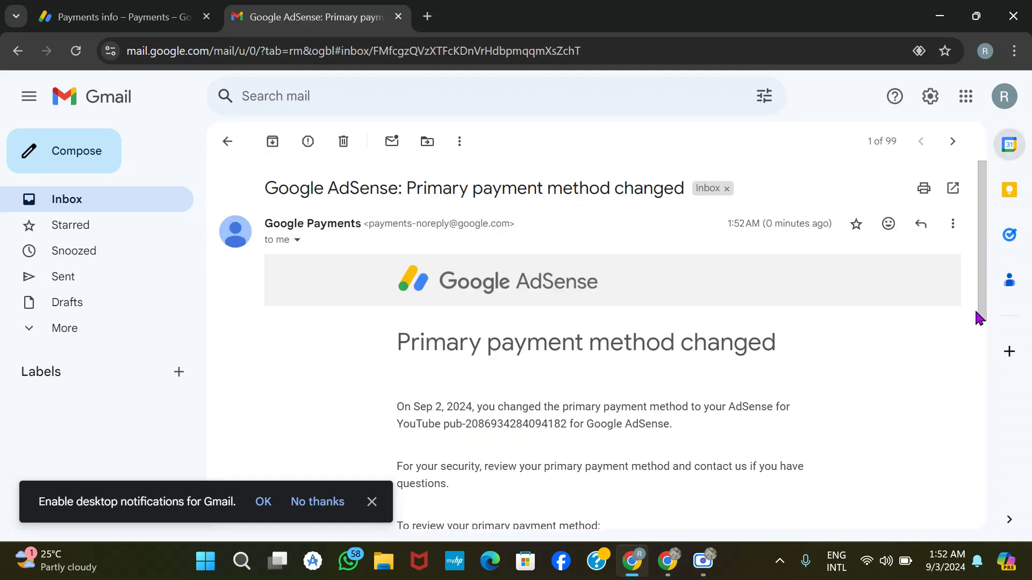
{"action": "left_click_drag", "start_coordinate": [983, 290], "coordinate": [987, 386]}
{"action": "left_click", "coordinate": [372, 502]}
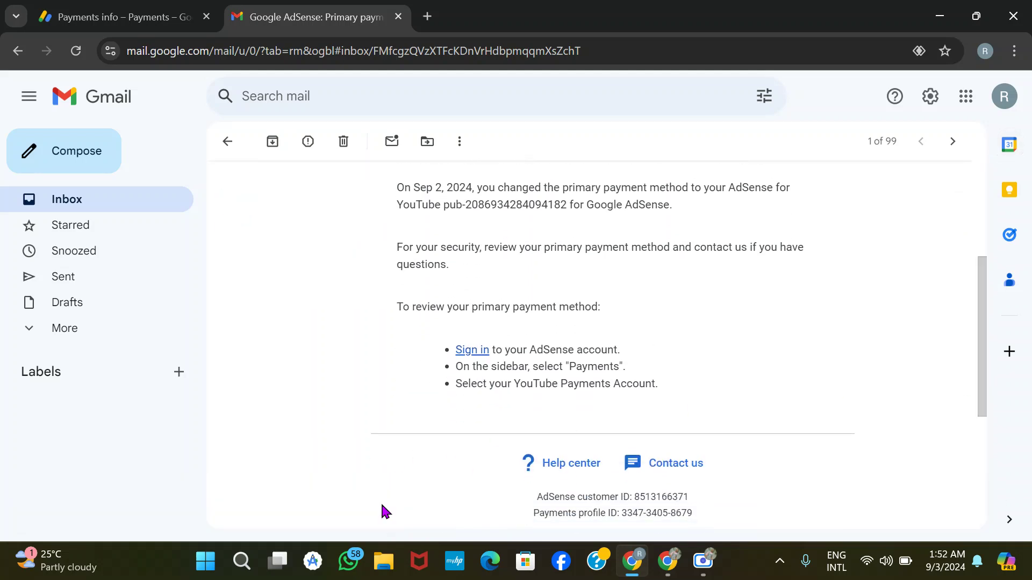
{"action": "left_click_drag", "start_coordinate": [979, 345], "coordinate": [960, 225]}
{"action": "left_click", "coordinate": [123, 16]}
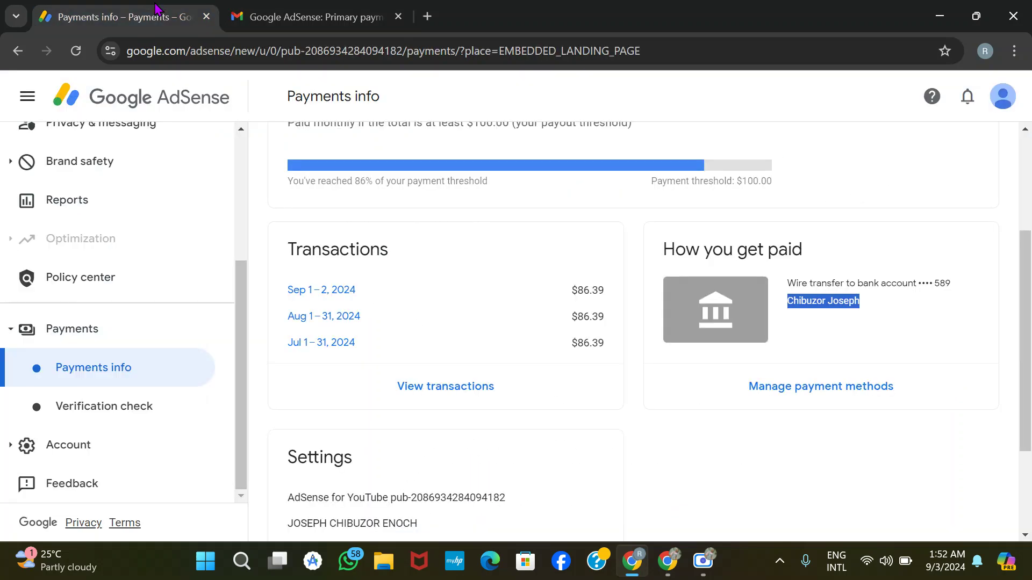
{"action": "left_click_drag", "start_coordinate": [1022, 336], "coordinate": [1021, 285]}
{"action": "left_click", "coordinate": [789, 263]}
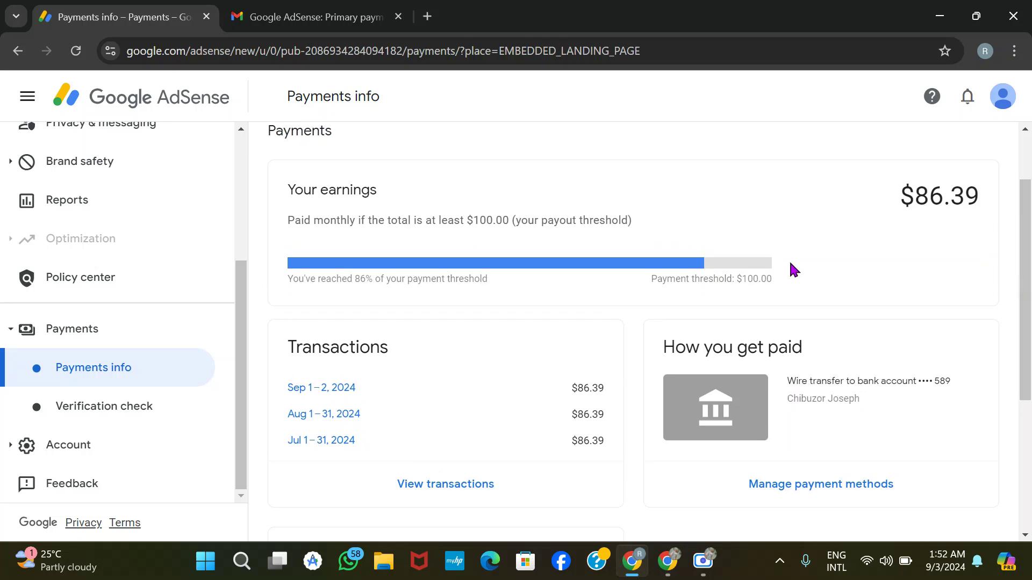
{"action": "triple_click", "coordinate": [758, 273]}
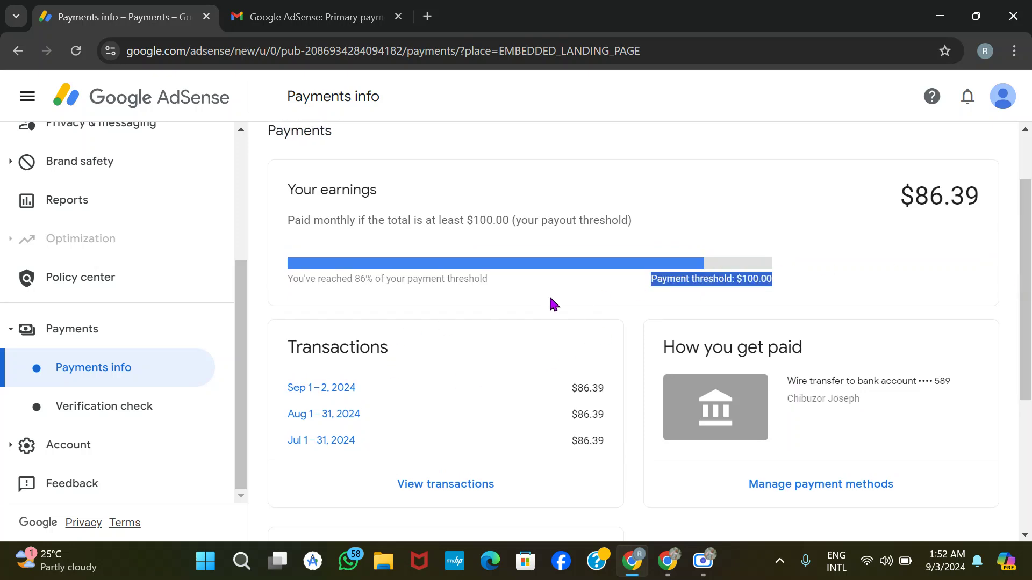
{"action": "left_click", "coordinate": [478, 260]}
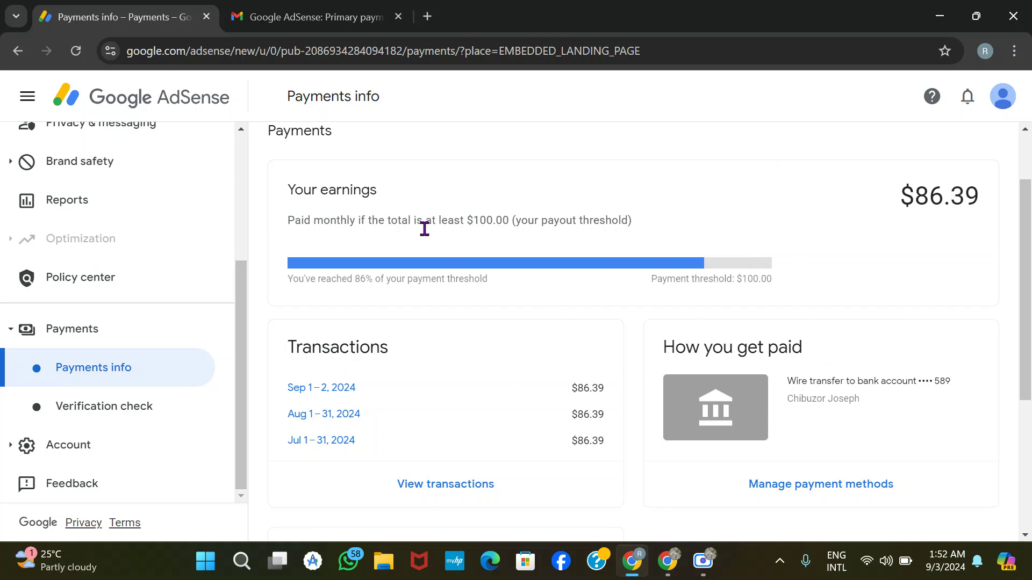
{"action": "left_click_drag", "start_coordinate": [243, 290], "coordinate": [242, 143]}
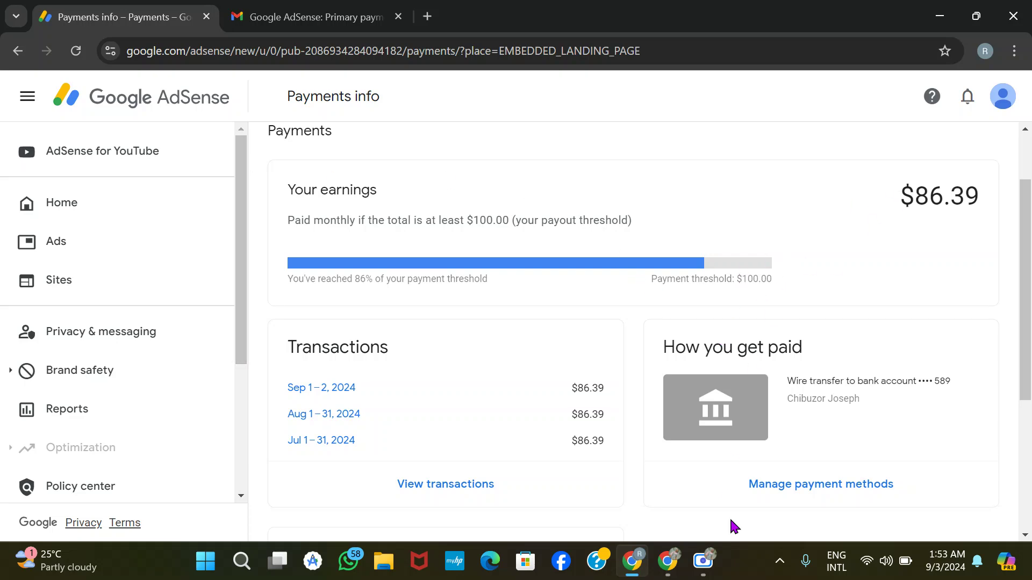
{"action": "mouse_move", "coordinate": [706, 562]}
{"action": "left_click", "coordinate": [702, 506]}
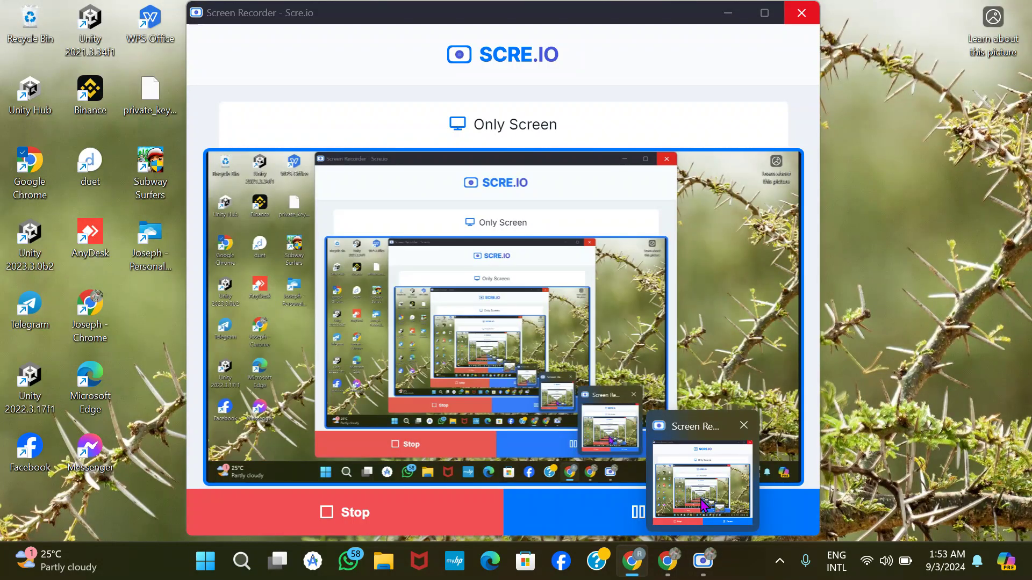